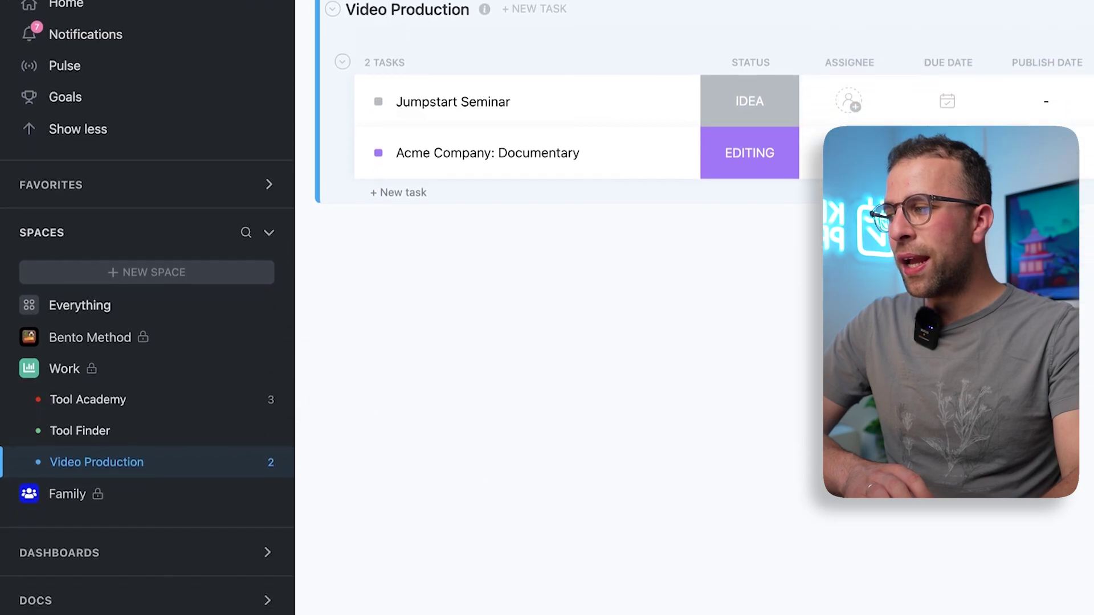
# Go to the workspace Settings' Spaces overview and find the Bento Method space's statuses
pyautogui.click(62, 596)
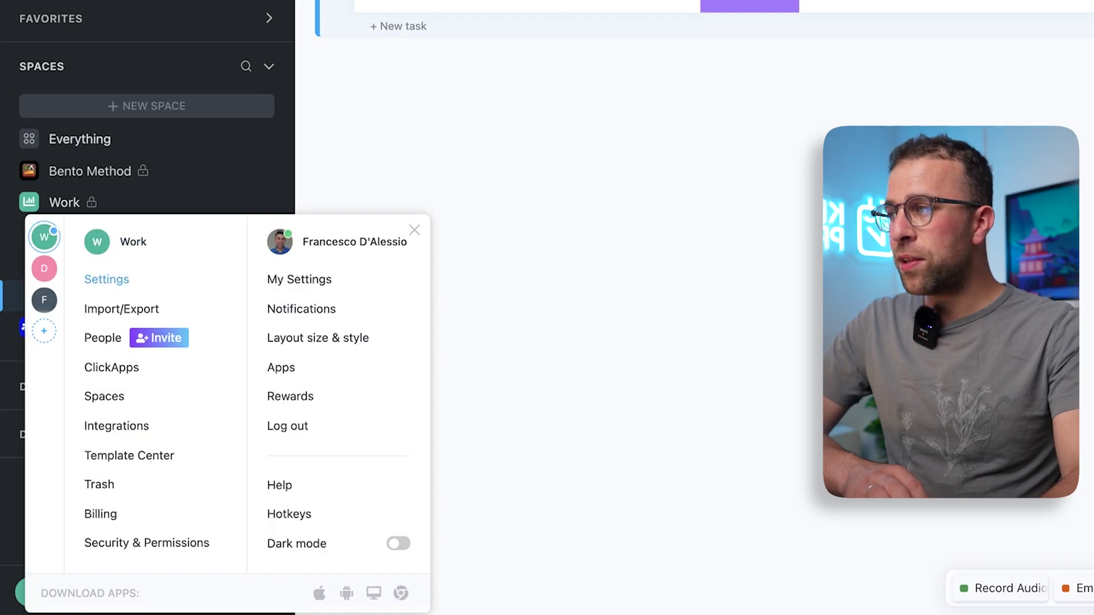
pyautogui.click(106, 279)
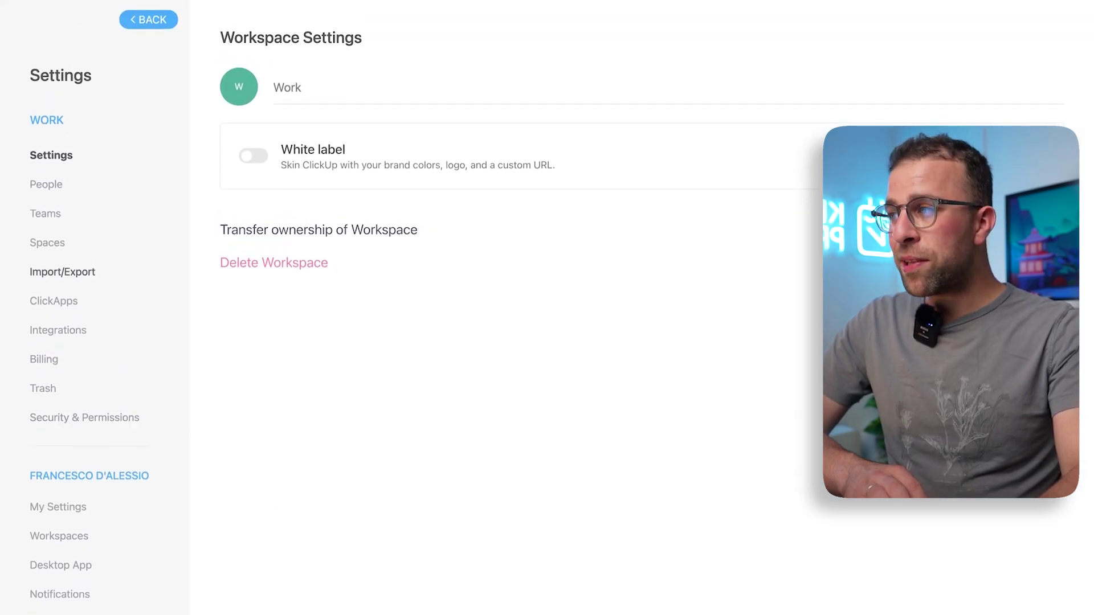
pyautogui.click(48, 243)
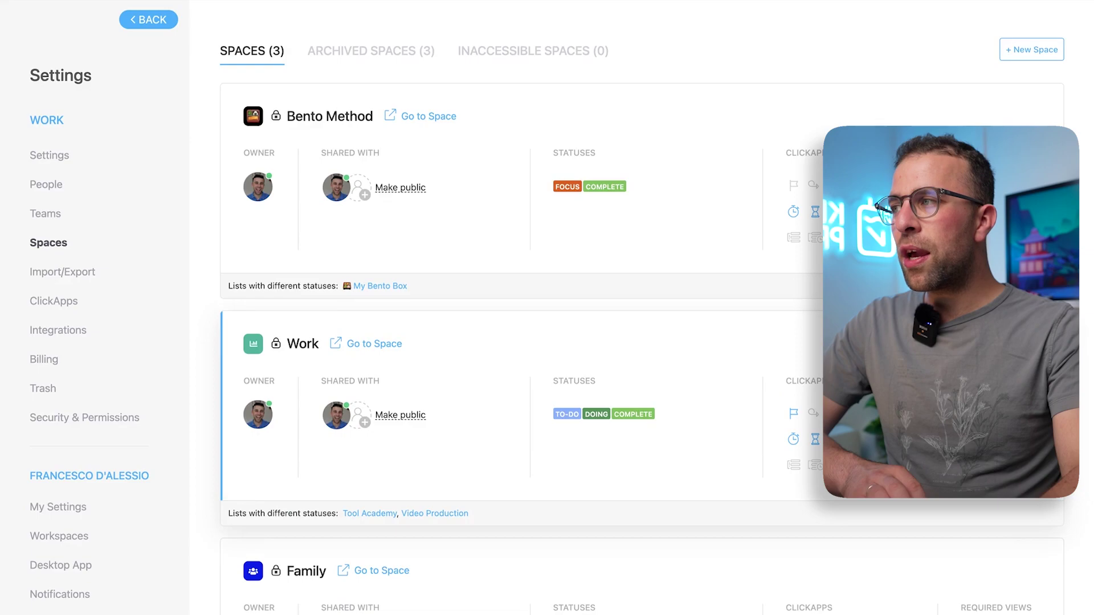
pyautogui.scroll(-1, 482, 447)
pyautogui.scroll(1, 482, 447)
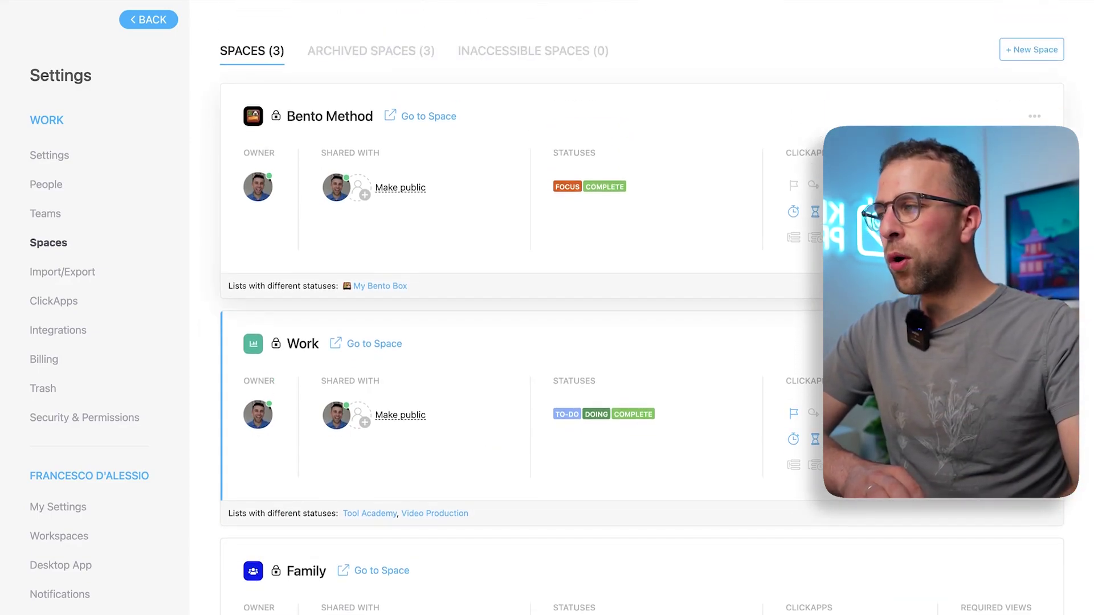
pyautogui.scroll(-1, 483, 451)
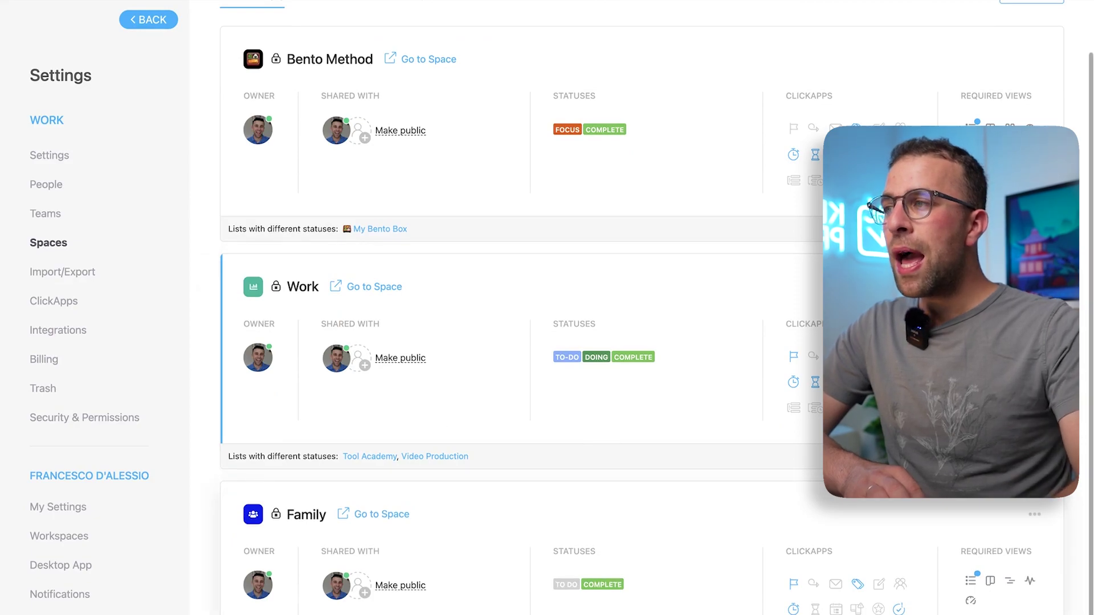
pyautogui.scroll(1, 483, 451)
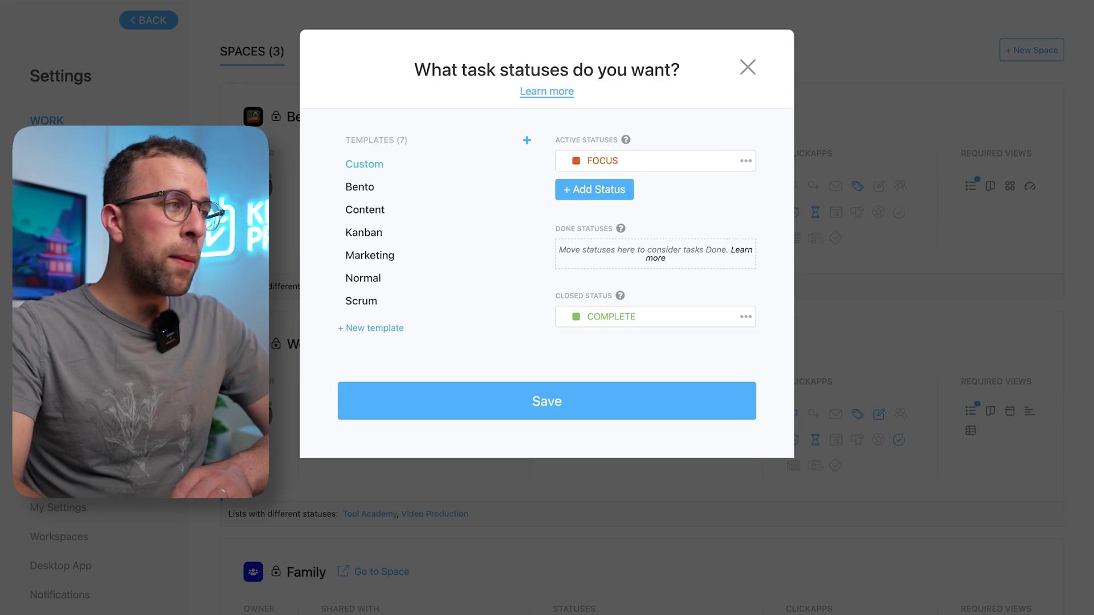
# Replace Bento Method's statuses with the Scrum template (OPEN through BLOCKED, CLOSED) and save
pyautogui.moveTo(505, 187)
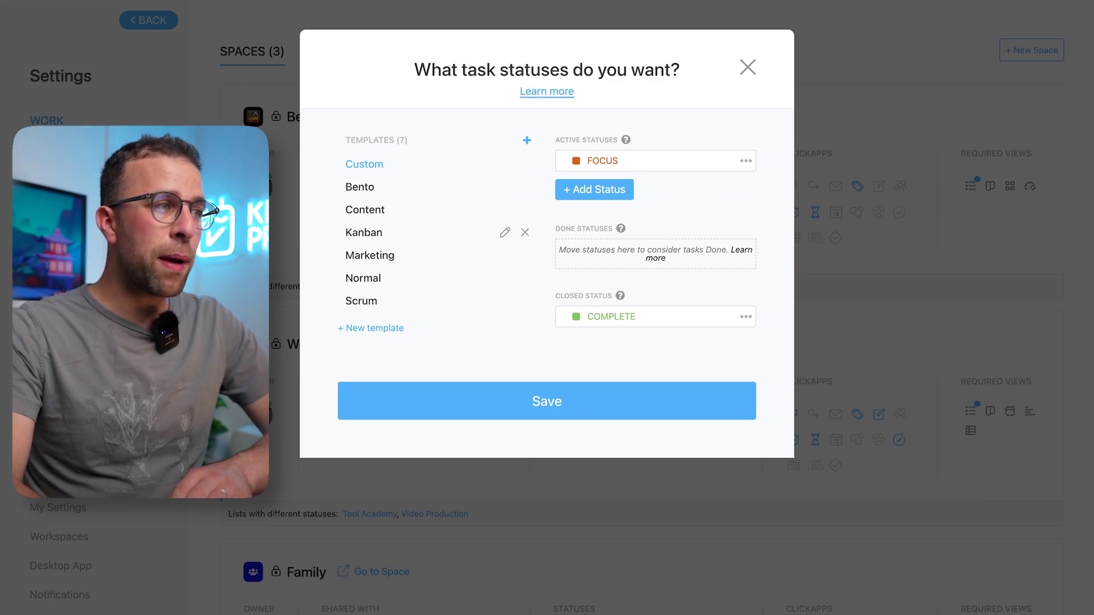
pyautogui.click(365, 232)
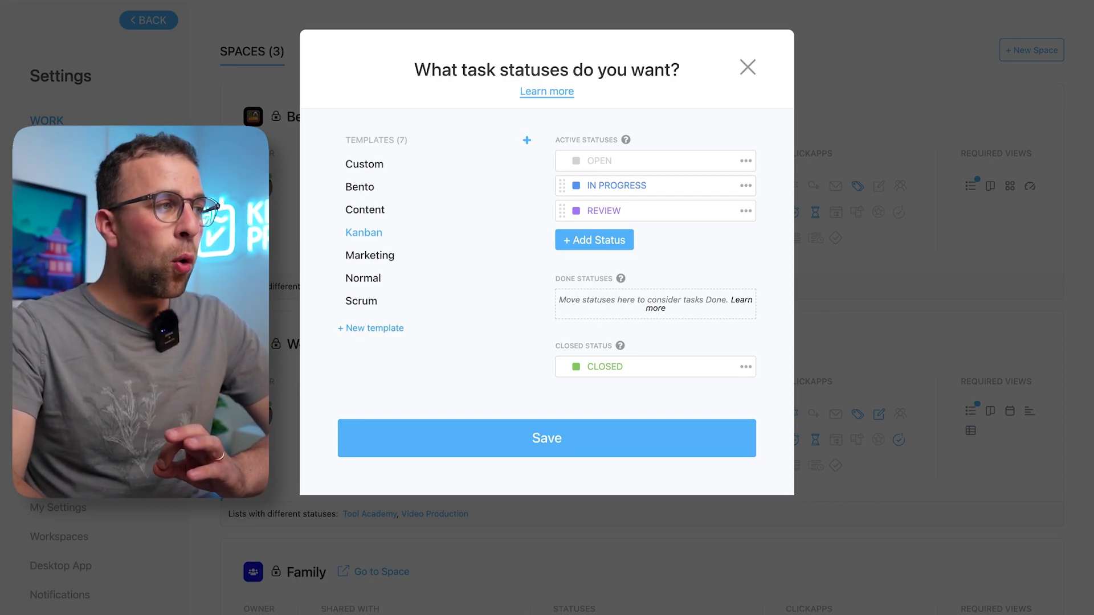
pyautogui.click(433, 301)
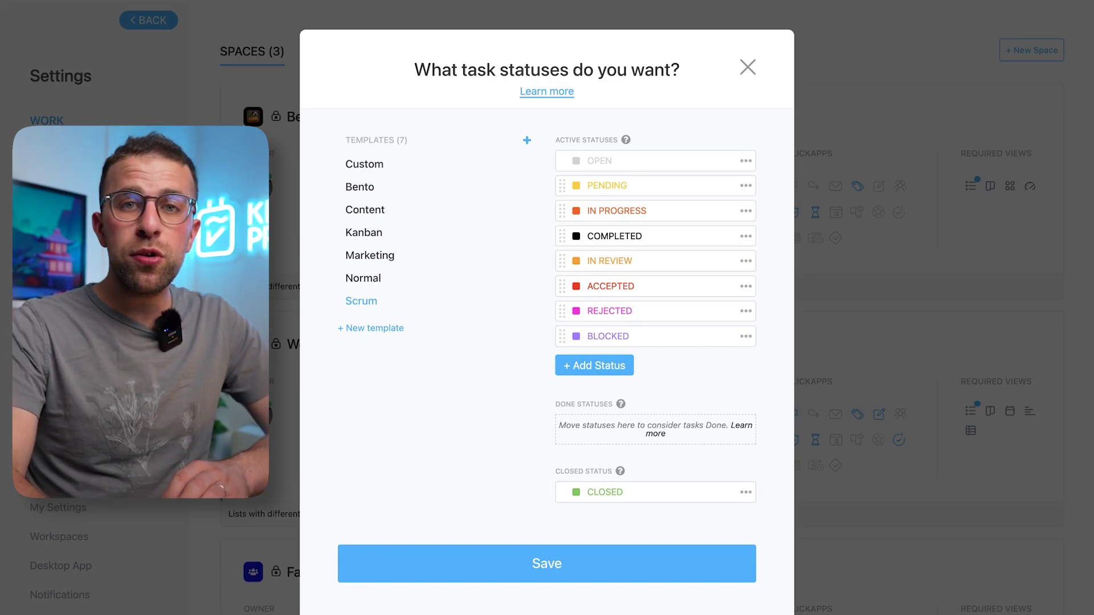
pyautogui.click(547, 564)
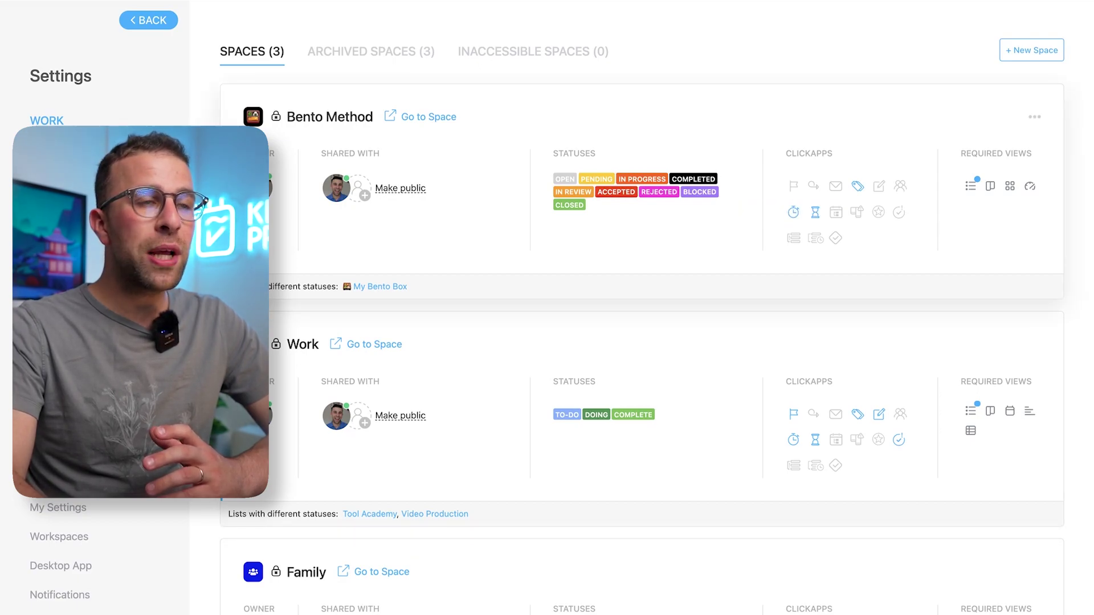
# Open Bento Method's full ClickApps list and switch every ClickApp off
pyautogui.click(857, 159)
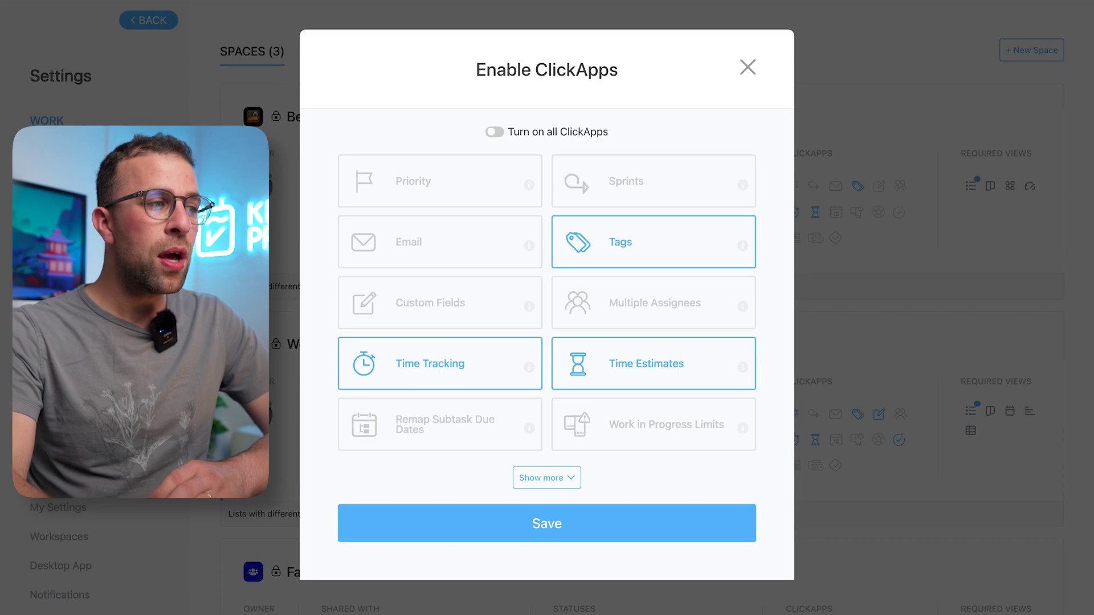
pyautogui.click(547, 478)
pyautogui.scroll(-2, 572, 462)
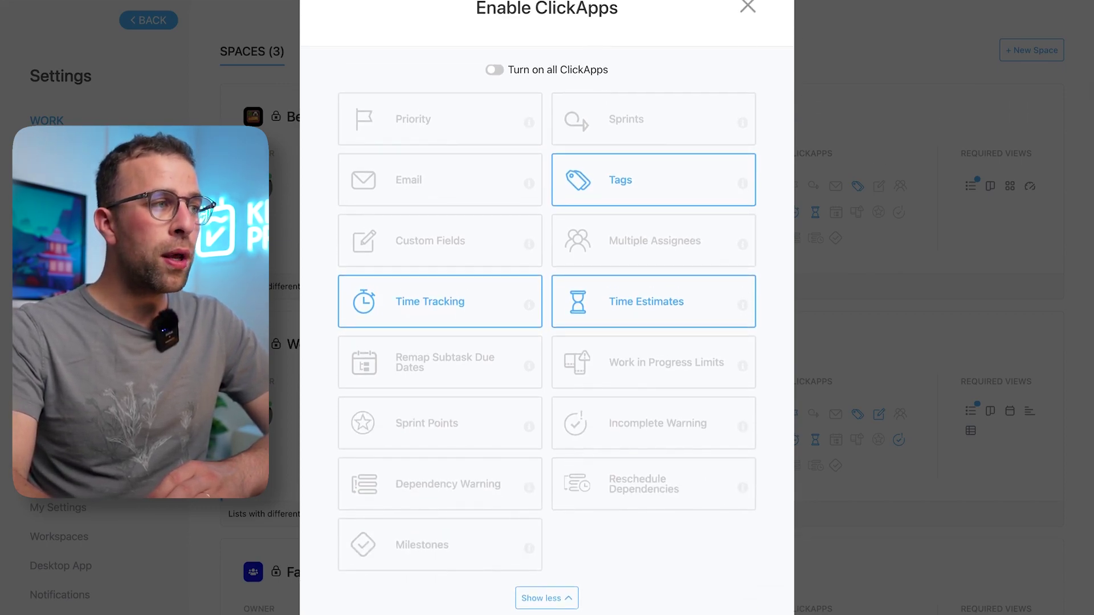
pyautogui.click(494, 70)
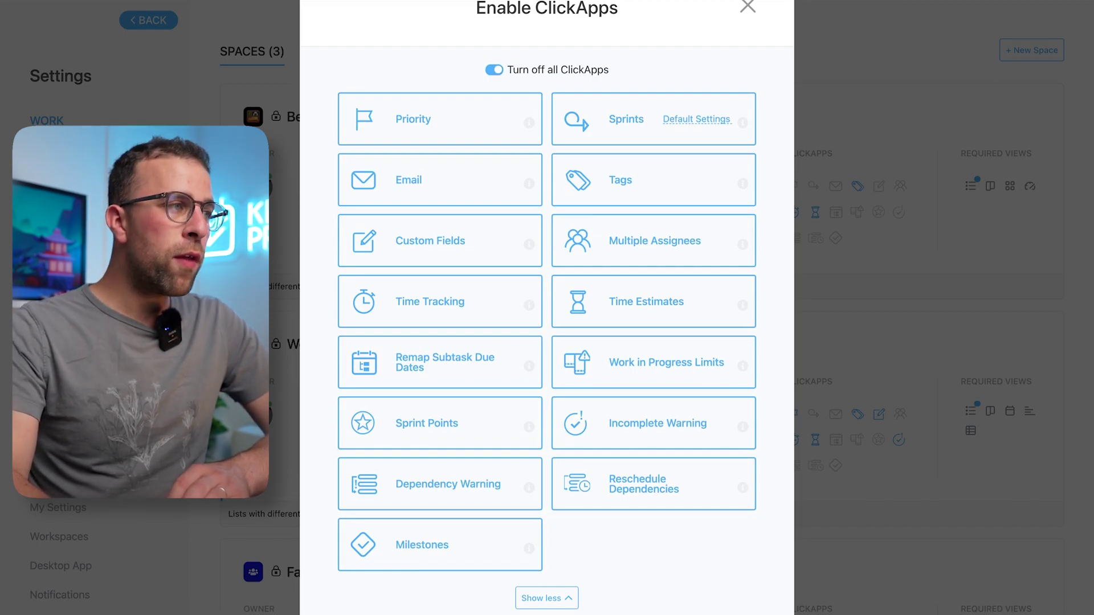
pyautogui.scroll(2, 547, 307)
pyautogui.click(494, 132)
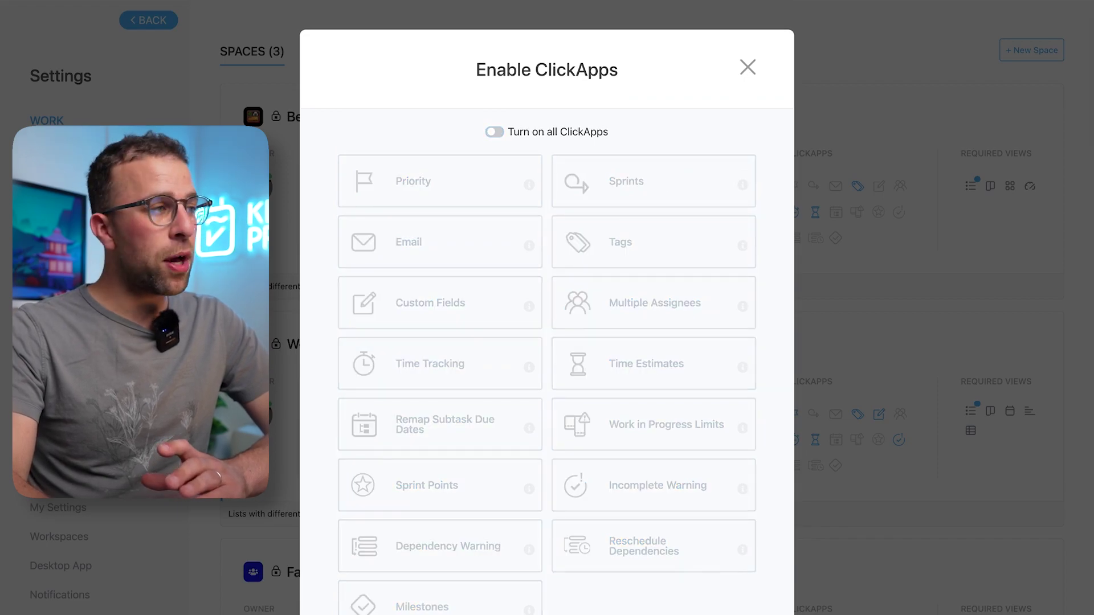
# Enable Priority, Tags, Custom Fields, Time Estimates and Work in Progress Limits, then save
pyautogui.click(440, 181)
pyautogui.click(653, 242)
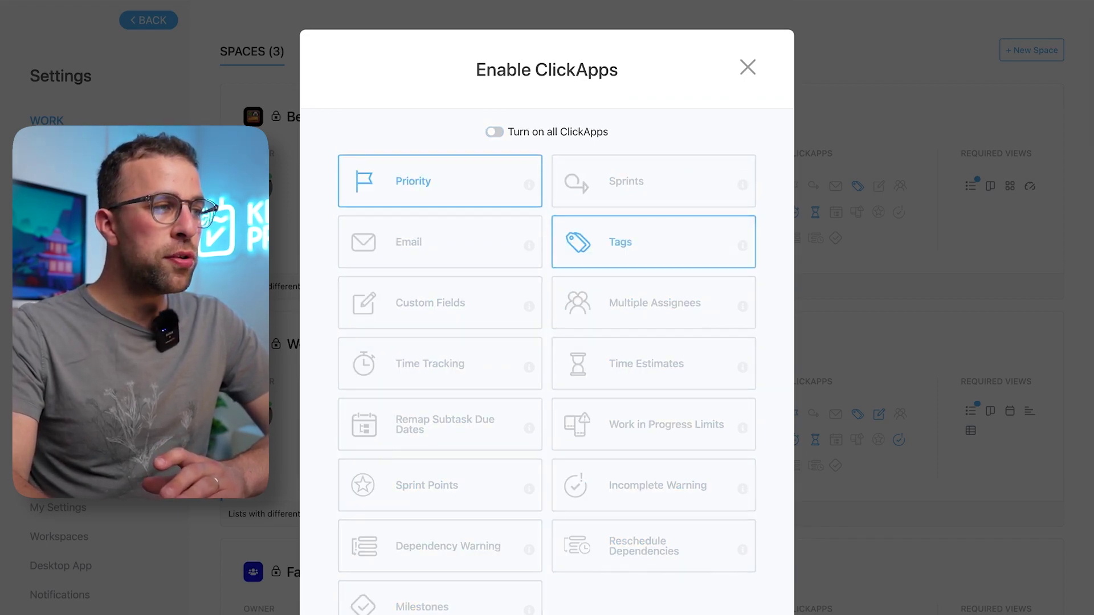
pyautogui.click(440, 302)
pyautogui.click(654, 364)
pyautogui.click(654, 424)
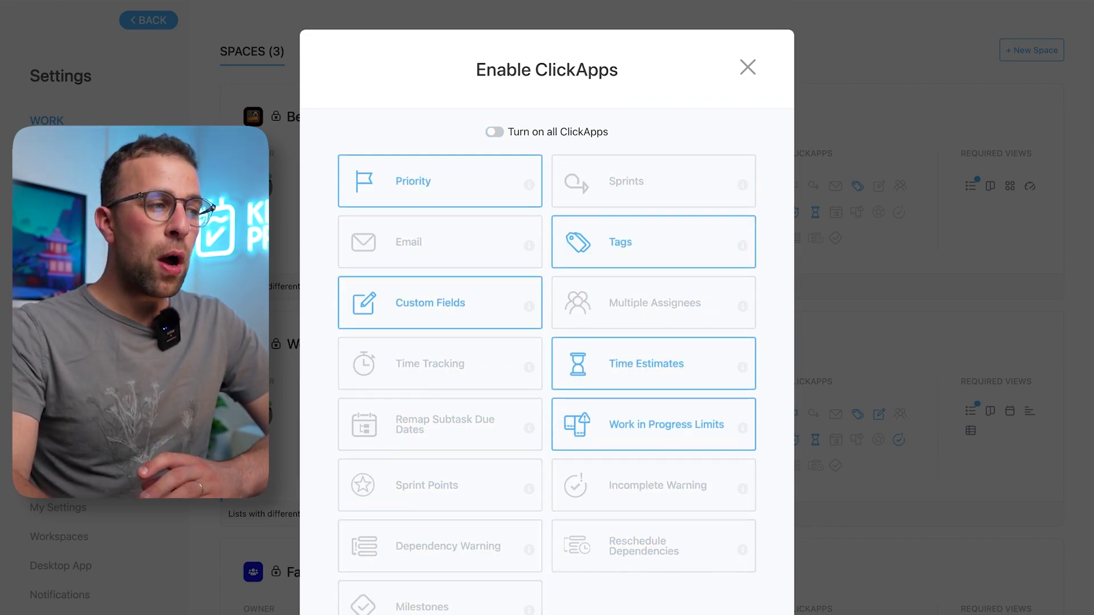
pyautogui.scroll(-3, 547, 342)
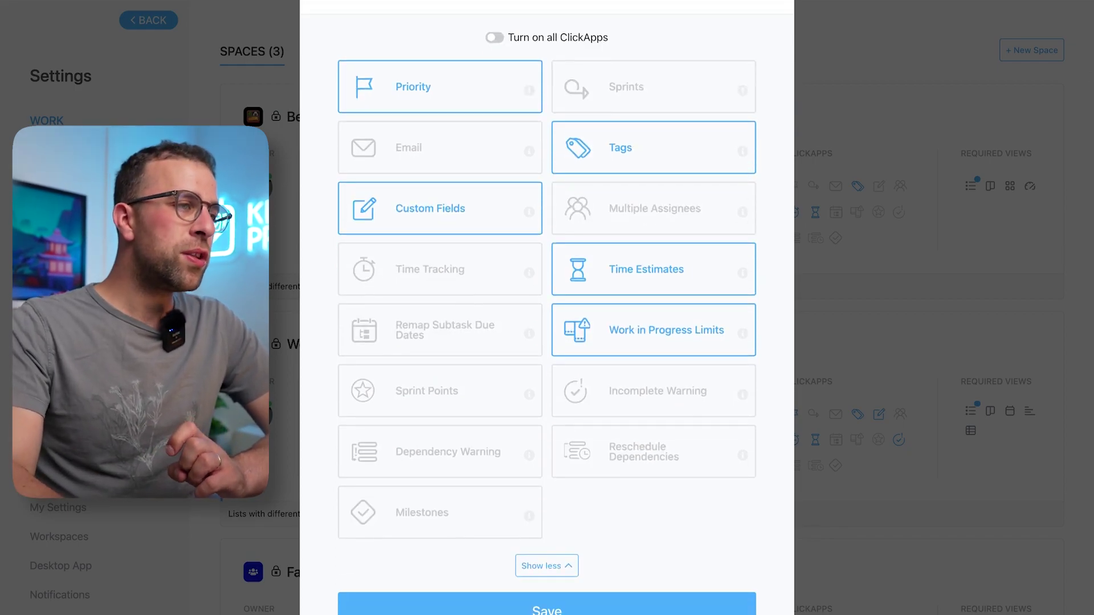
pyautogui.click(547, 605)
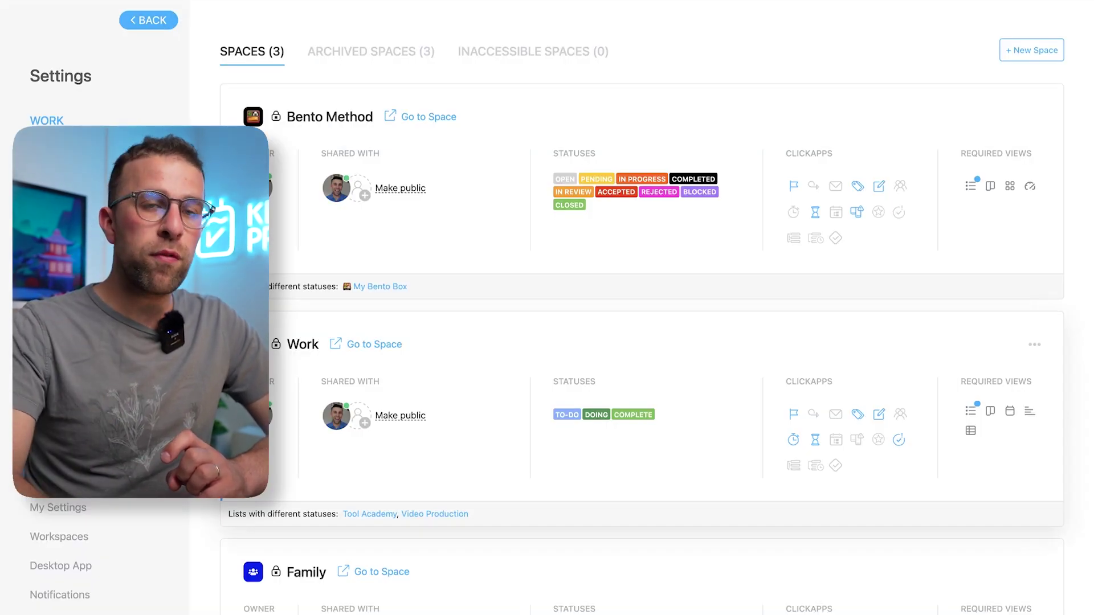
# Add Calendar, Map and Mind Map to Bento Method's required views and save them
pyautogui.click(1003, 185)
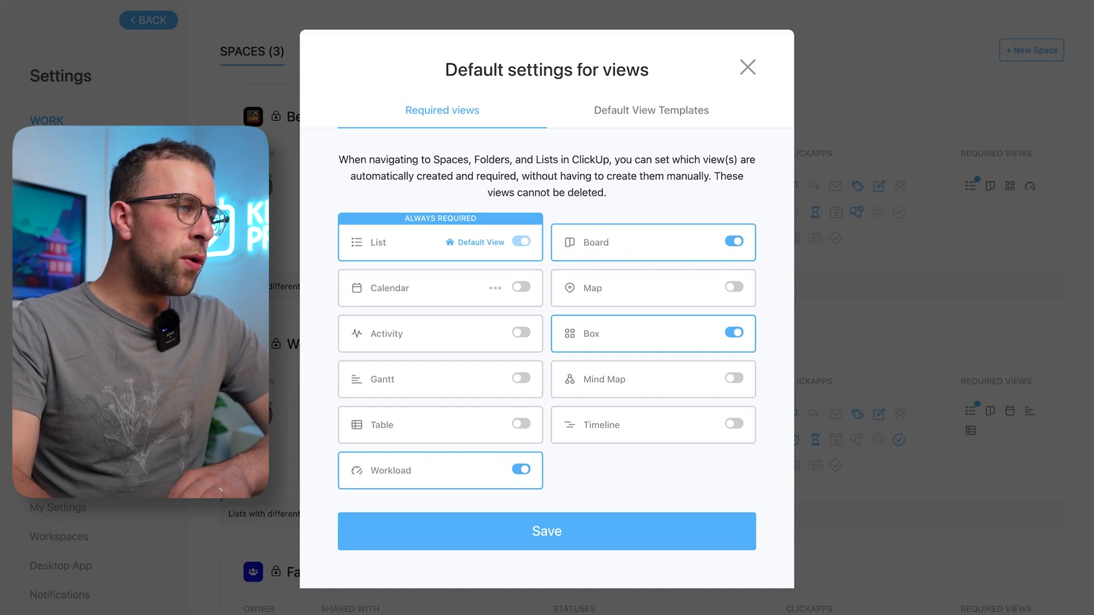
pyautogui.click(521, 286)
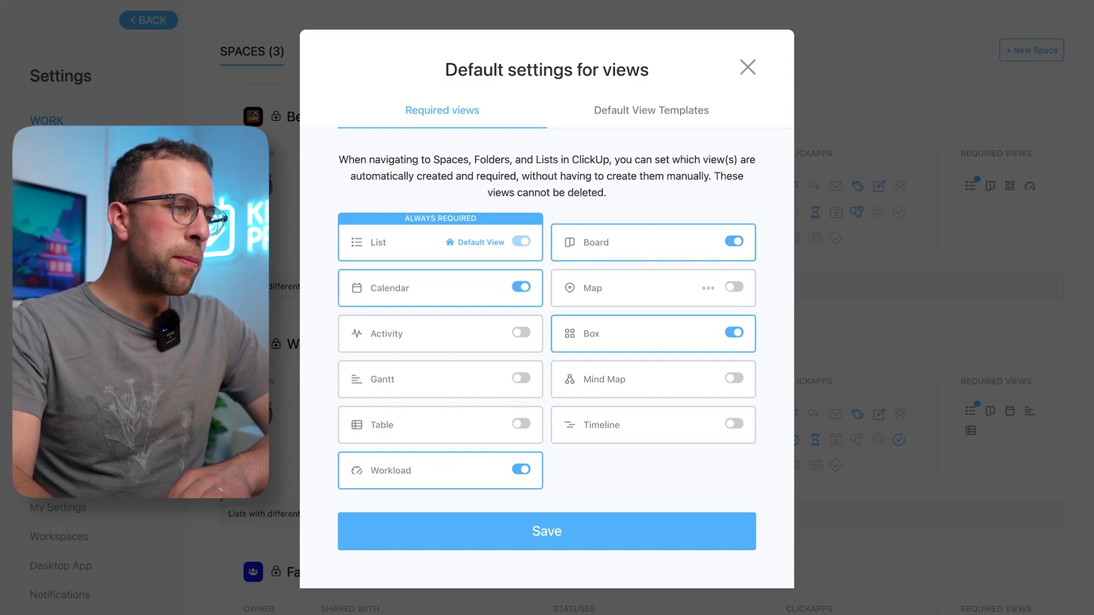
pyautogui.click(734, 287)
pyautogui.click(734, 378)
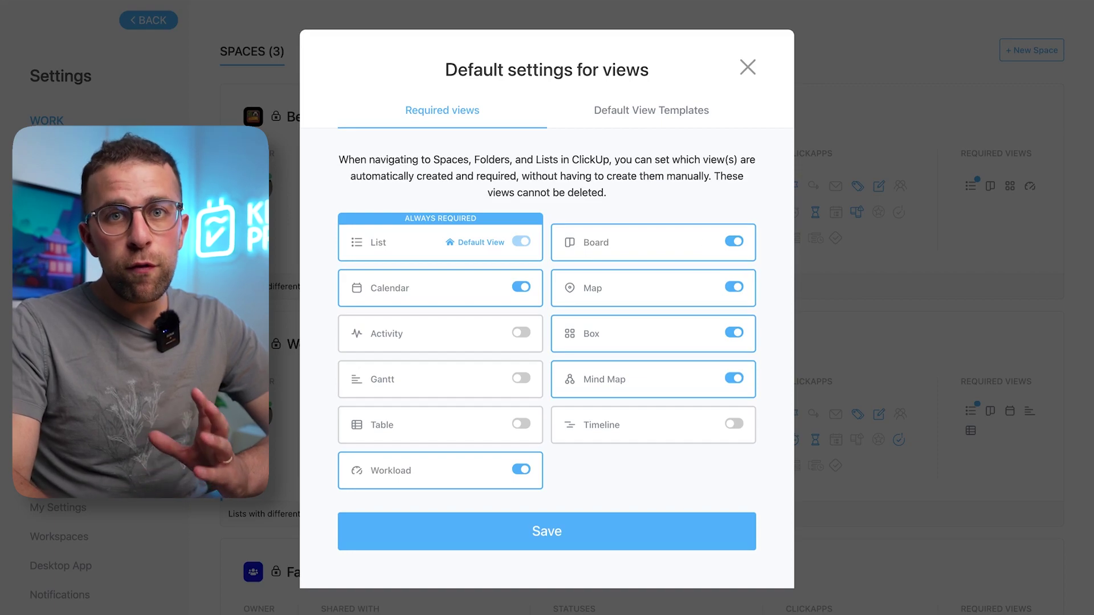
pyautogui.click(651, 110)
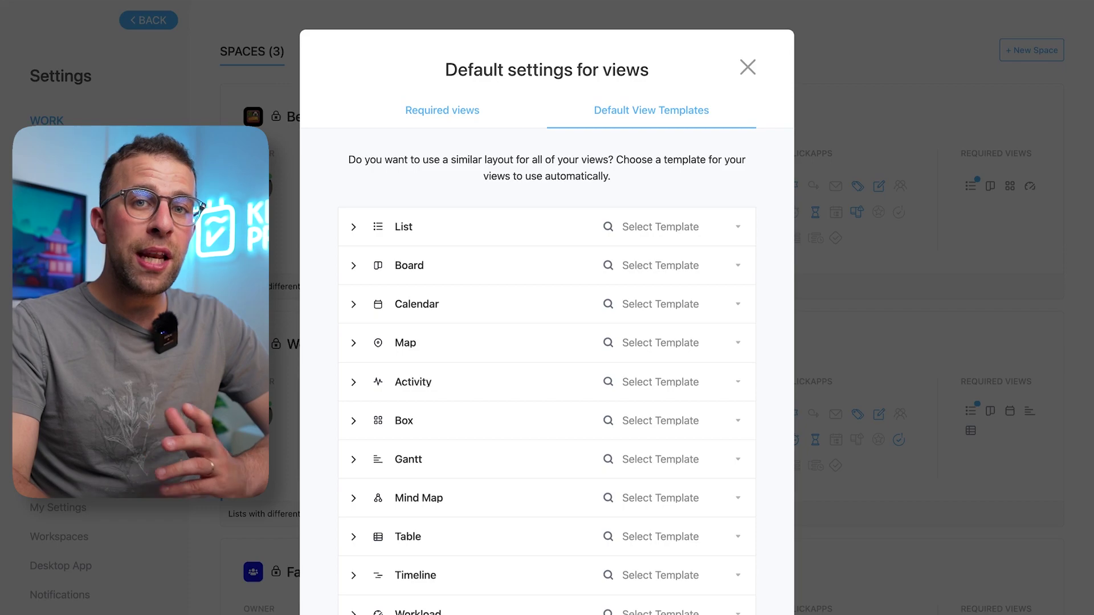
pyautogui.click(442, 110)
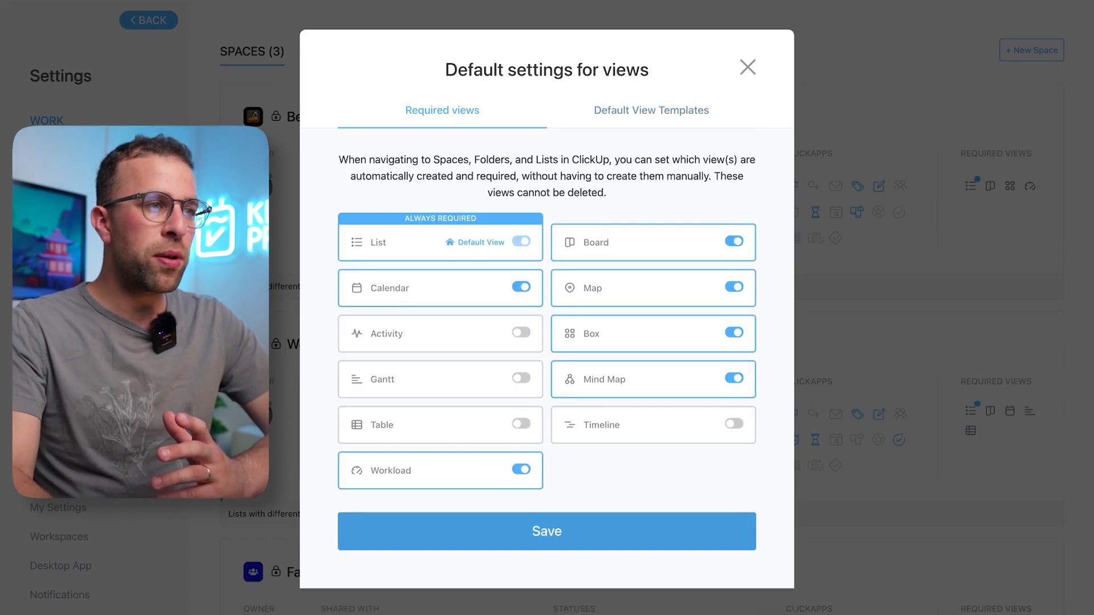
pyautogui.click(547, 531)
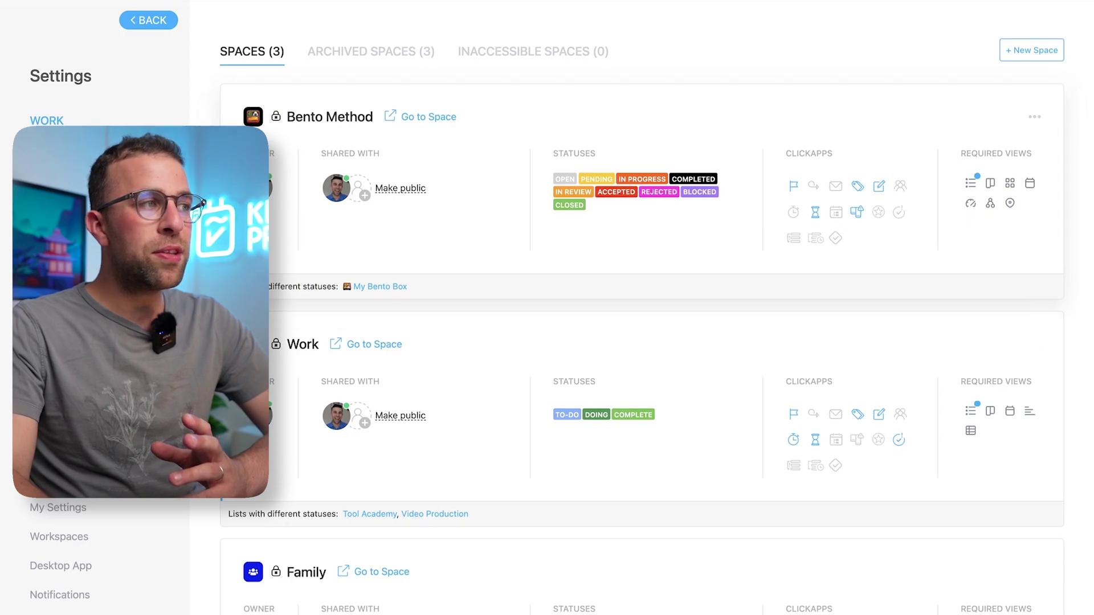
pyautogui.scroll(-2, 587, 349)
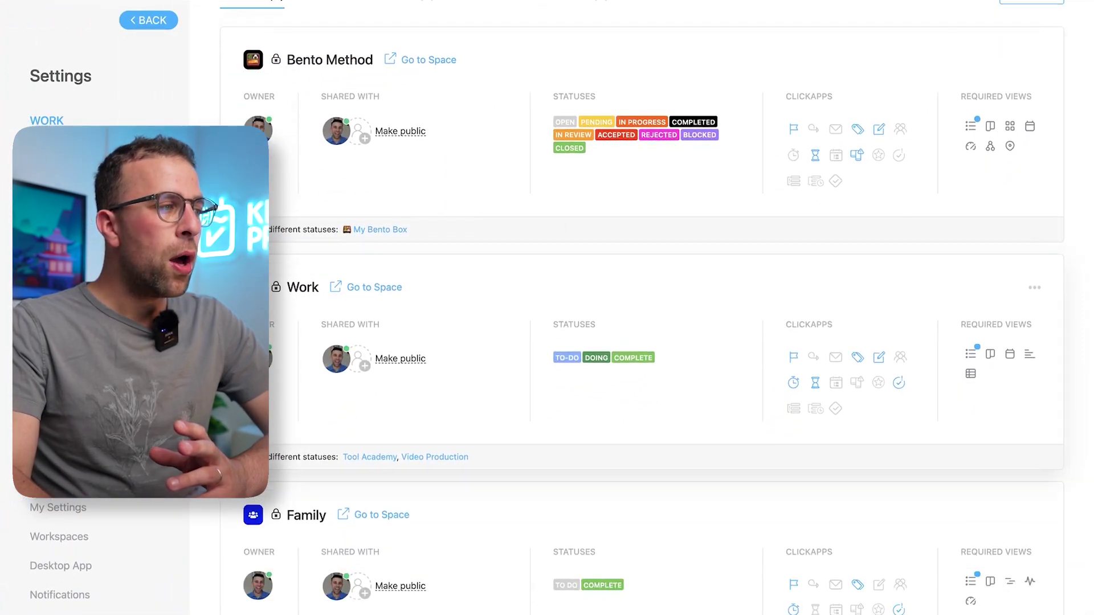
pyautogui.scroll(2, 642, 319)
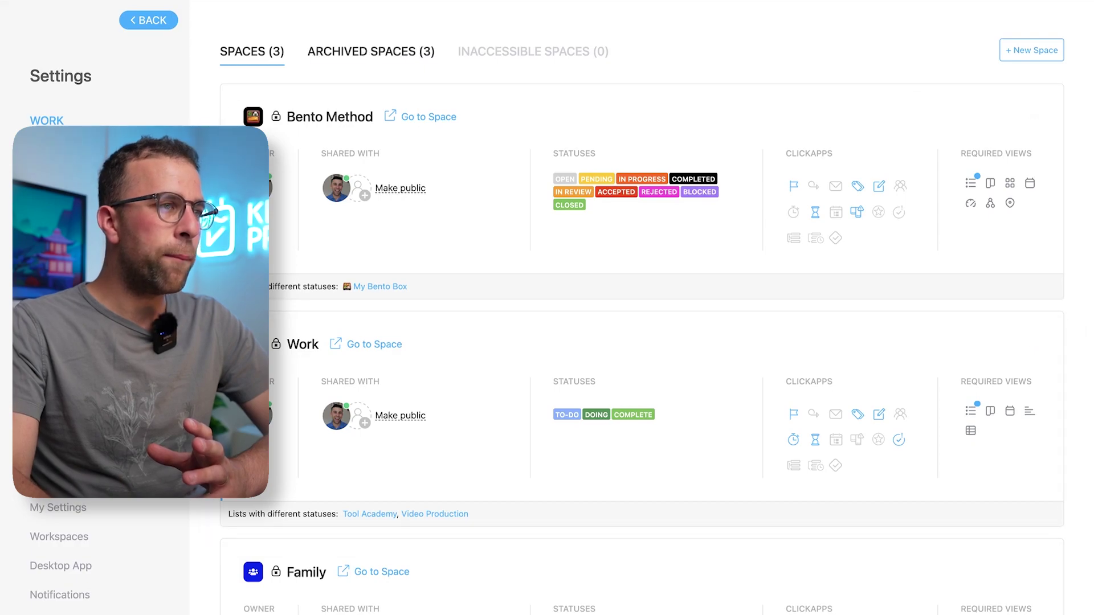
pyautogui.click(371, 51)
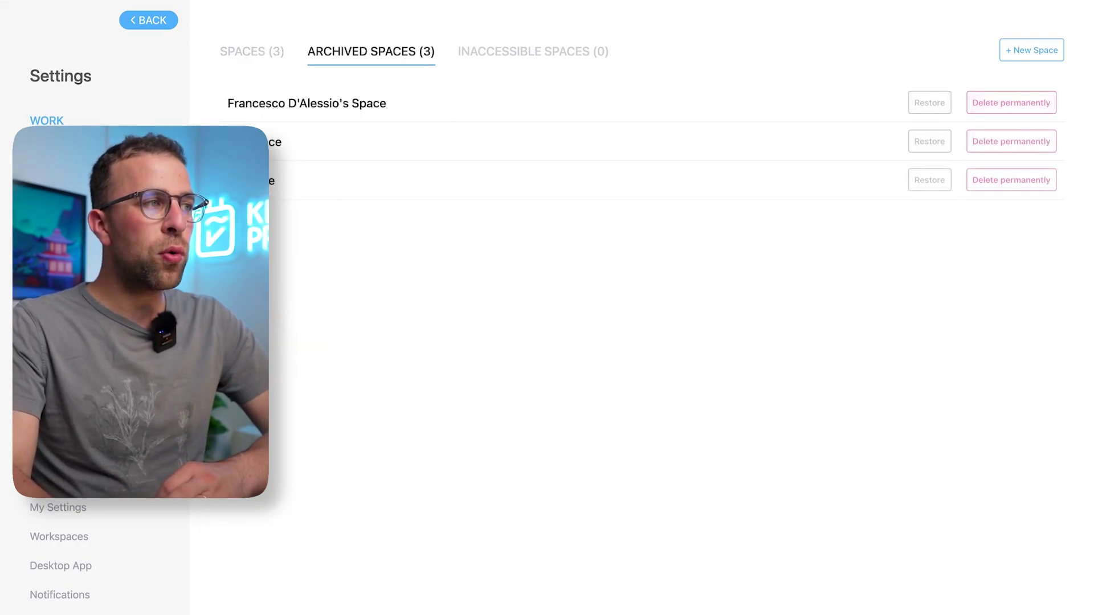
pyautogui.click(532, 51)
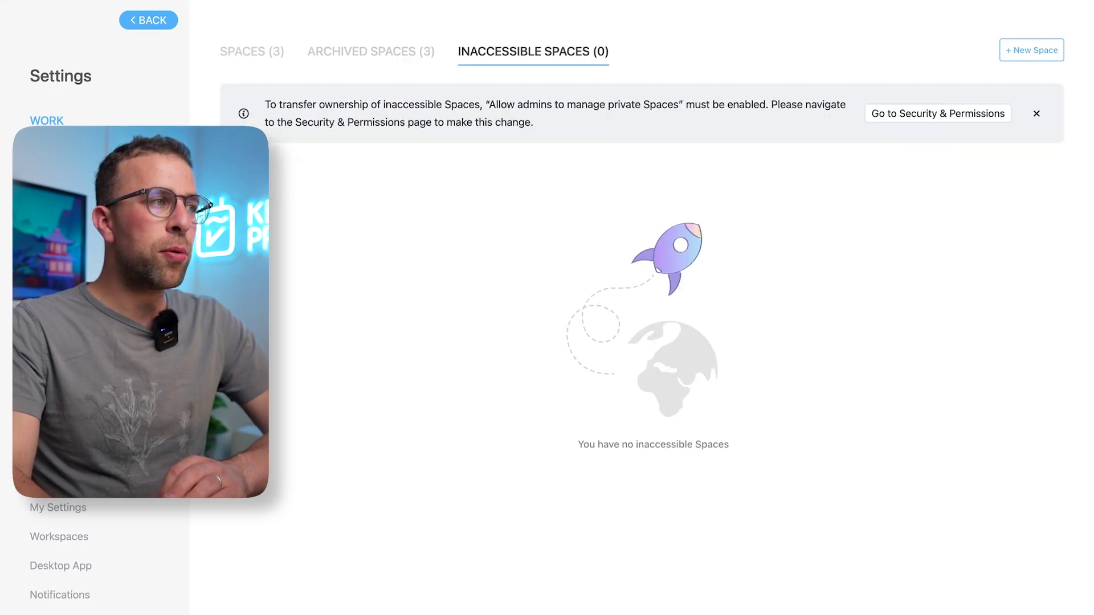
pyautogui.click(252, 52)
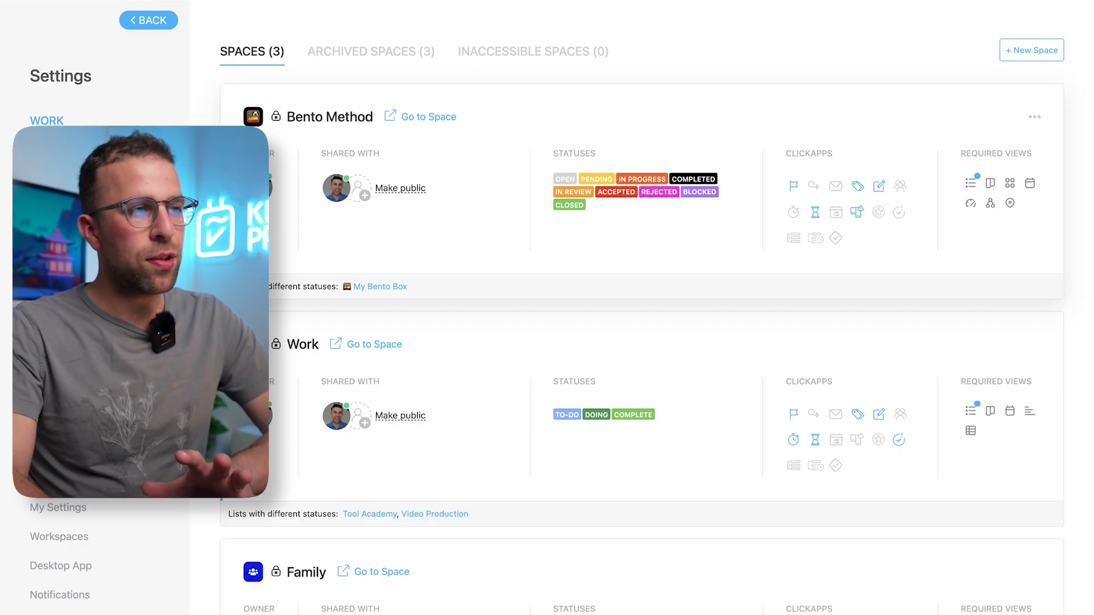
pyautogui.scroll(-2, 532, 559)
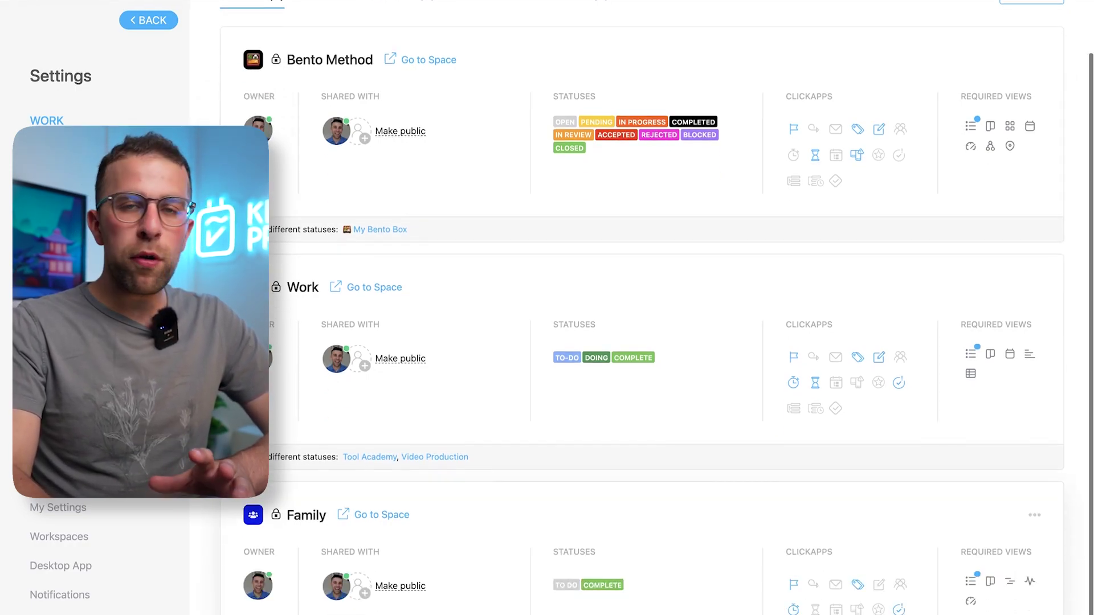
pyautogui.scroll(2, 532, 559)
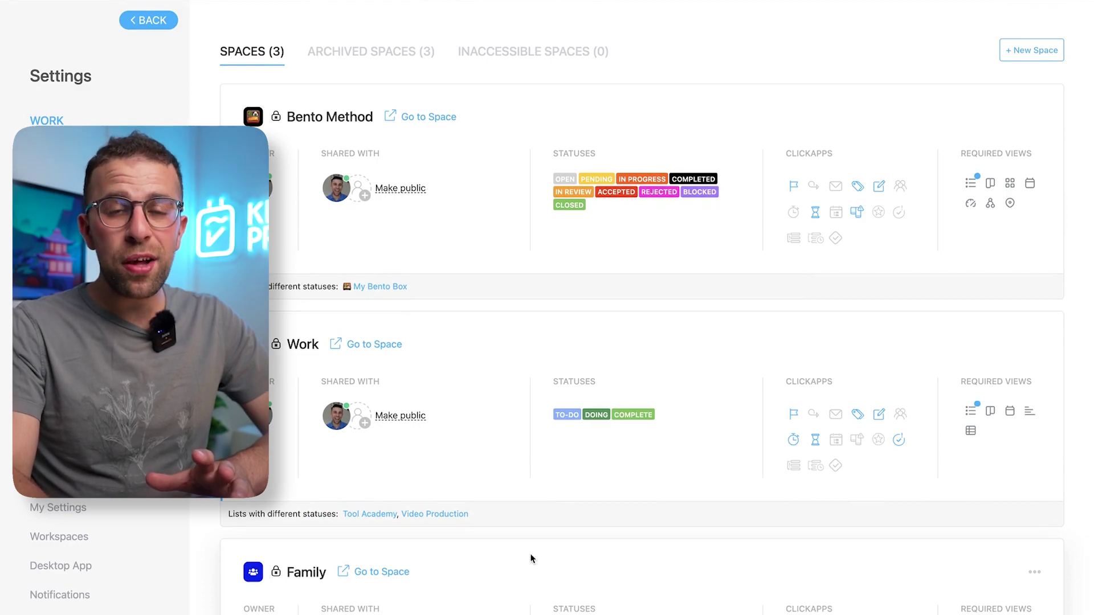